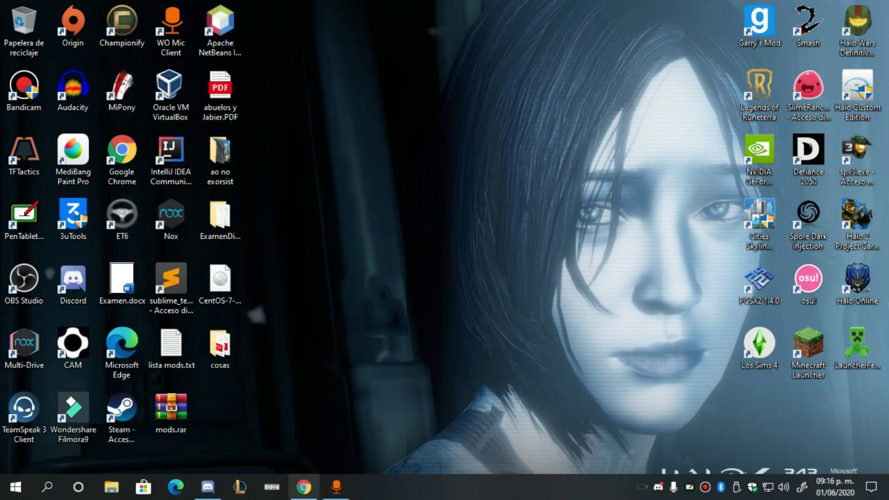
- Open UI Universal + Contenido.zip from the RIT SV (G:) drive in WinRAR and dismiss the licence reminder
mouse_move(303, 487)
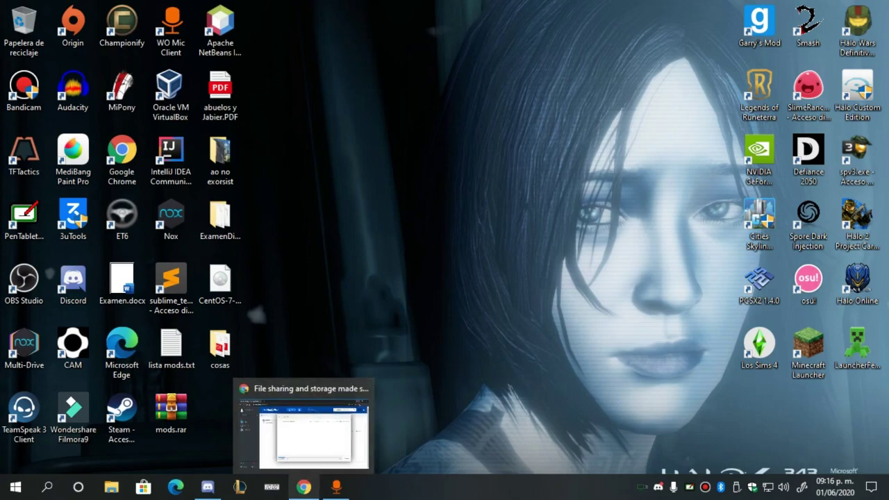
click(111, 486)
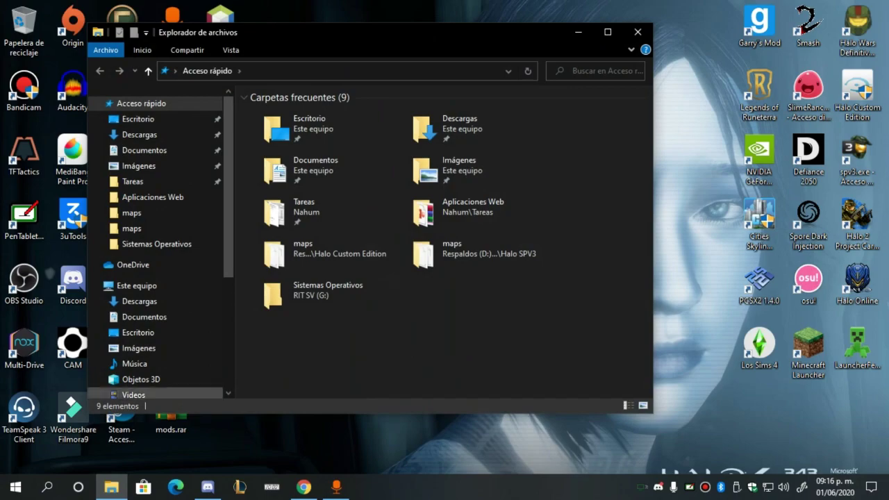
scroll(158, 347, down, 1)
scroll(158, 340, down, 1)
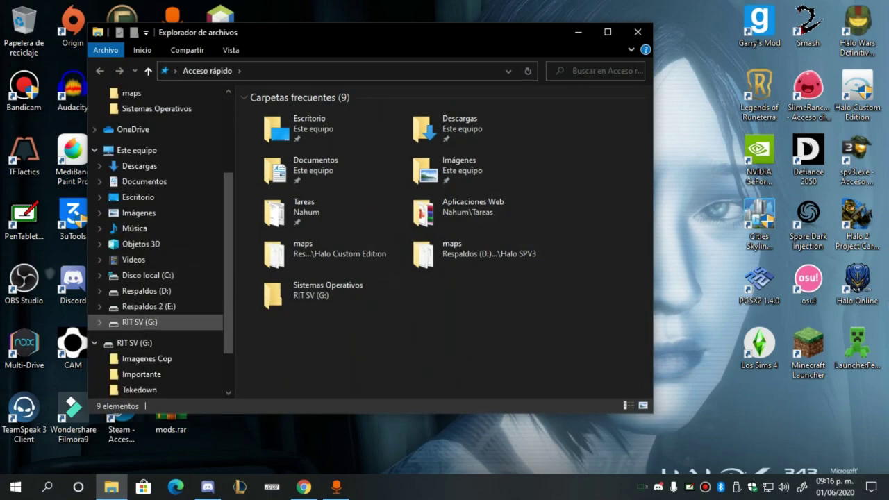
click(139, 322)
double_click(310, 112)
key(Return)
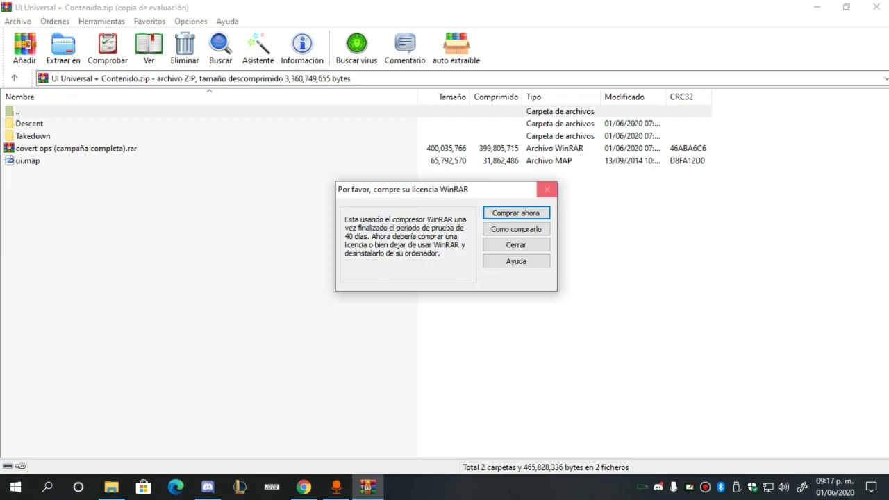
click(546, 189)
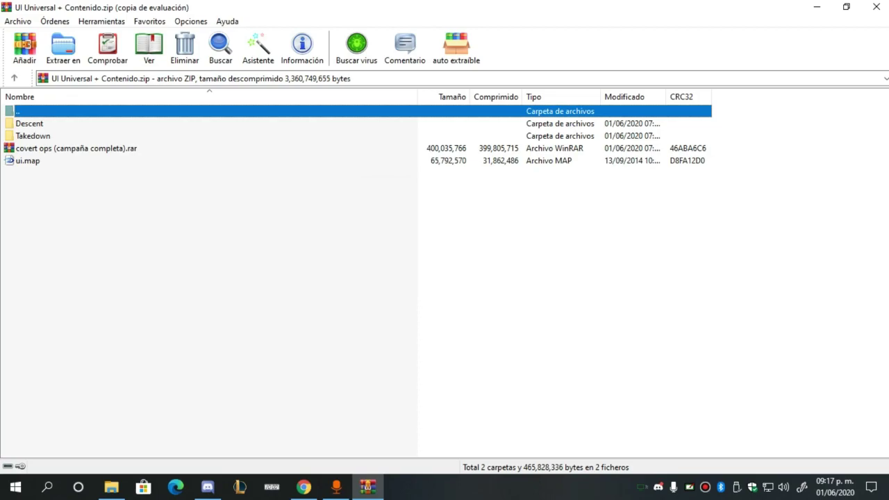
- Switch to Chrome, visit halomaps.org in a new tab, and return to the archive
click(304, 486)
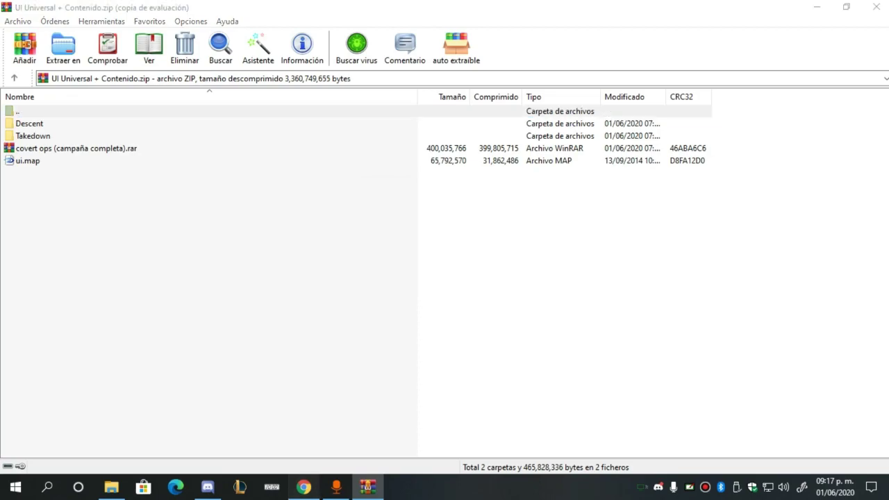
key(ctrl+t)
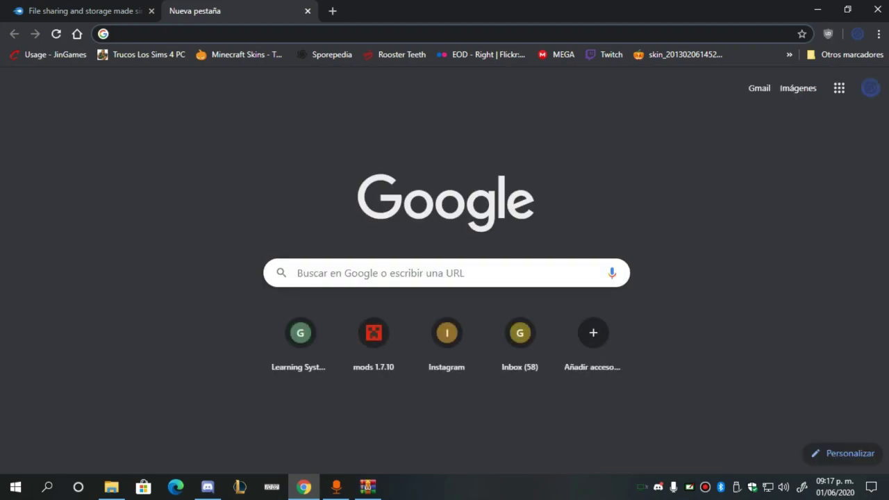
text(ha)
key(Return)
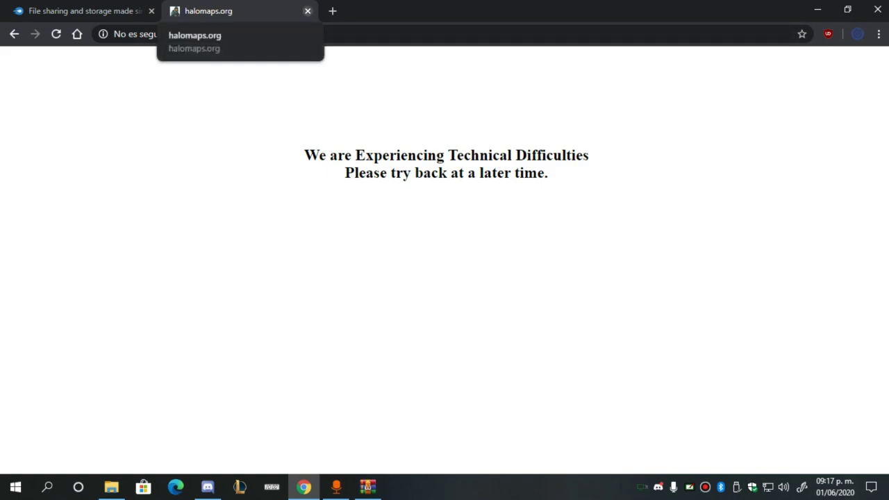
click(307, 11)
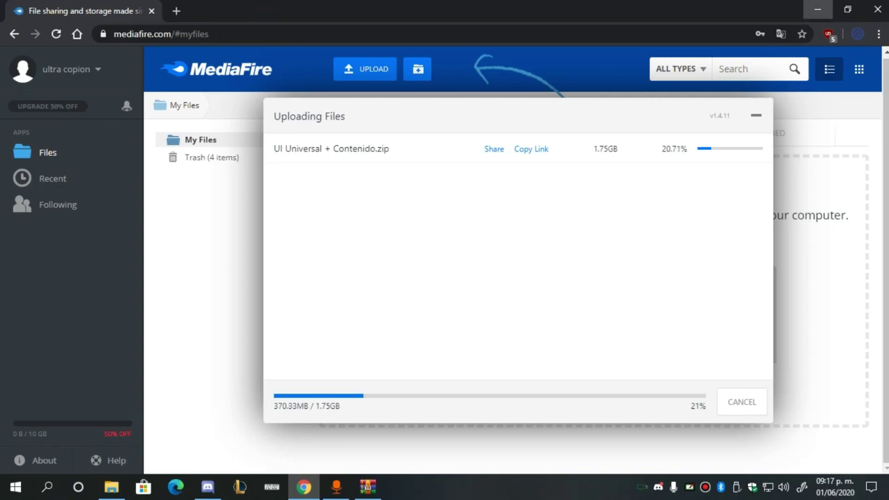
click(817, 10)
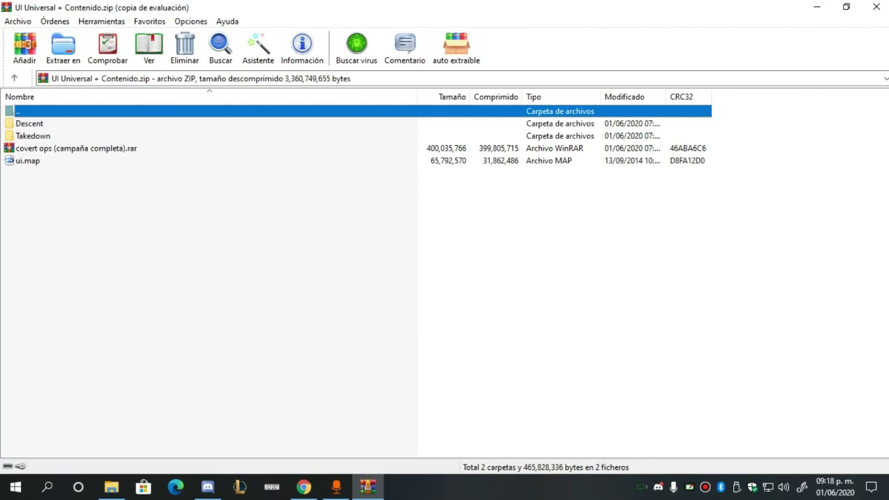
- Look through the Descent and Takedown folders inside the archive and return to its root level
double_click(29, 124)
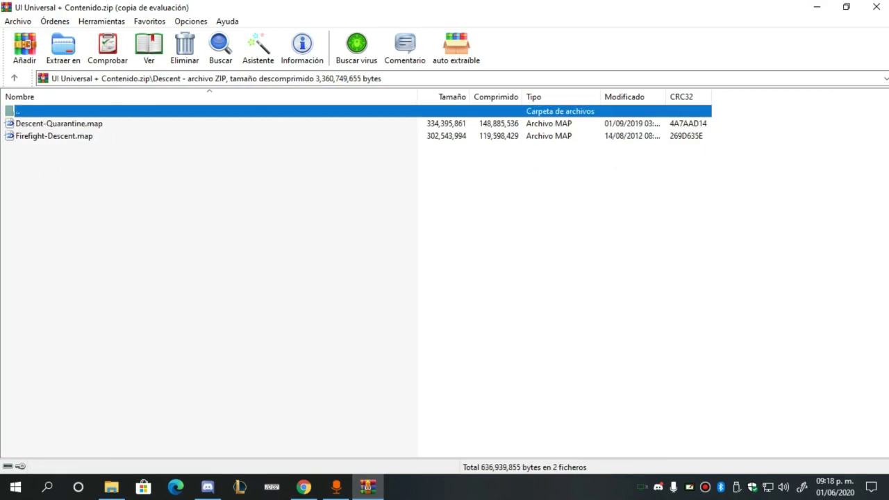
key(BackSpace)
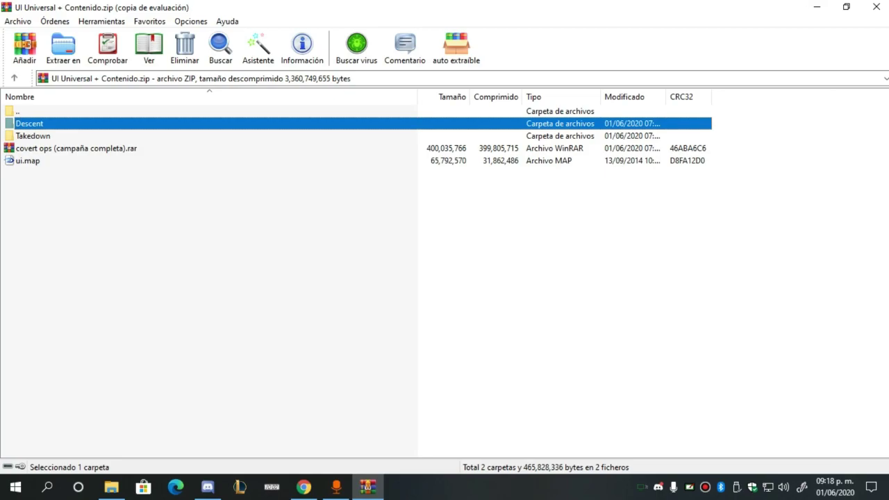
double_click(33, 136)
drag(91, 303, 131, 273)
double_click(18, 111)
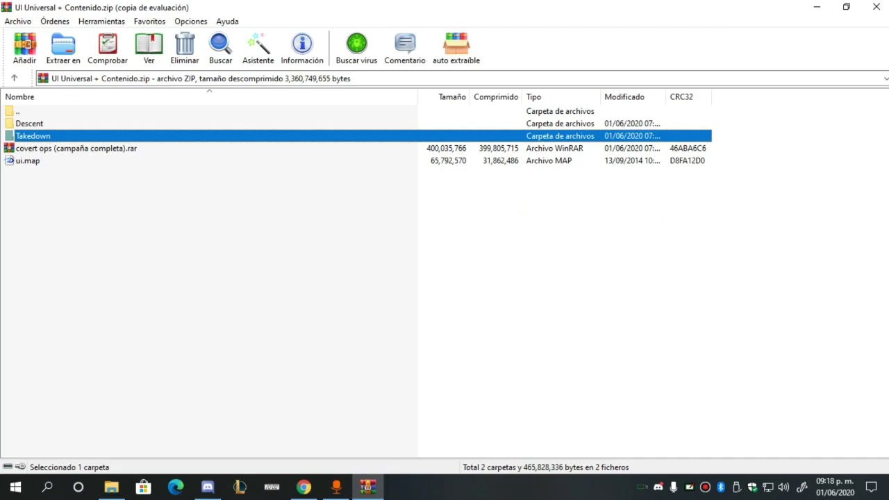
- Open covert ops (campaña completa).rar from the archive, examine its map files, and close it
double_click(76, 148)
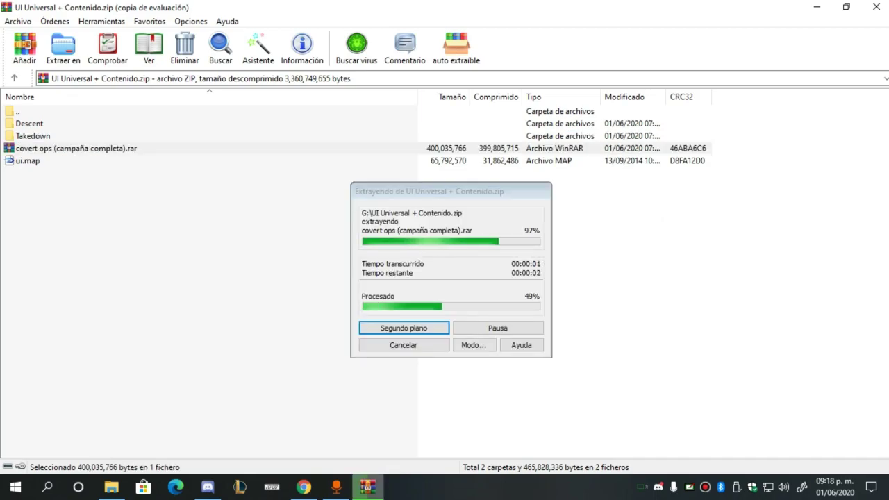
drag(120, 217, 118, 183)
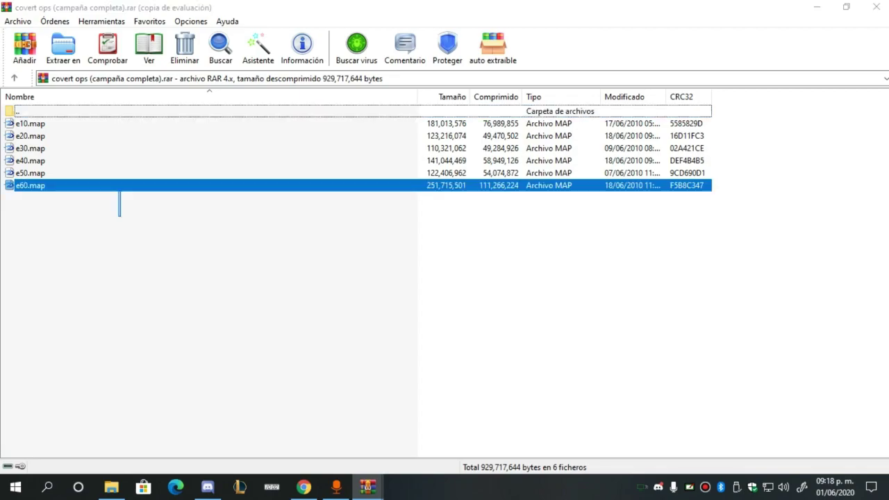
click(546, 189)
drag(154, 228, 172, 121)
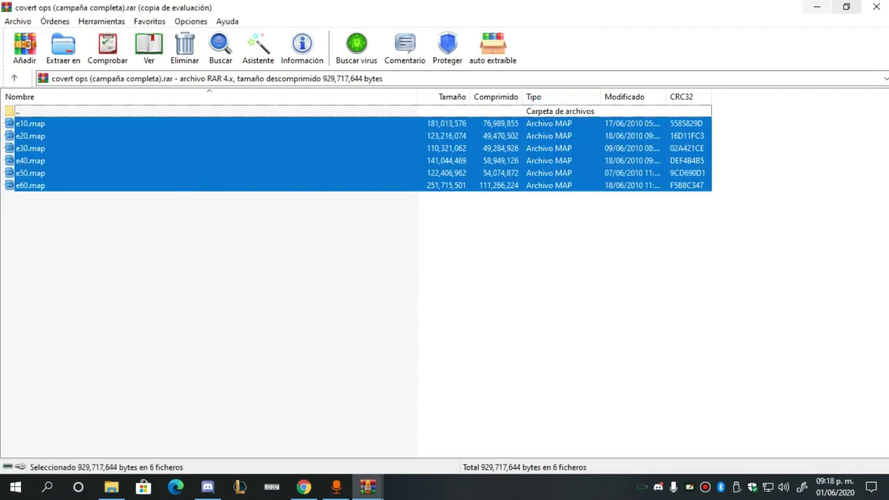
click(876, 7)
- Restore the zip archive's window to a smaller size and close the RIT SV (G:) folder window
drag(763, 7, 320, 61)
click(486, 33)
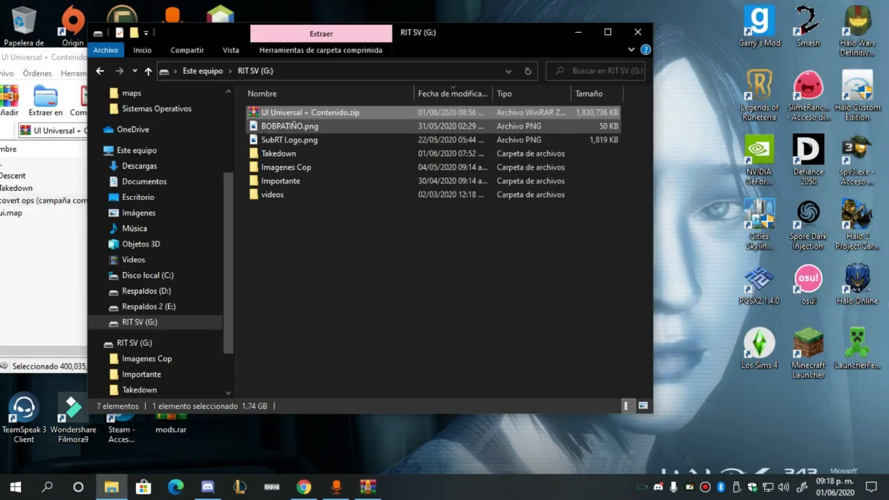
click(638, 32)
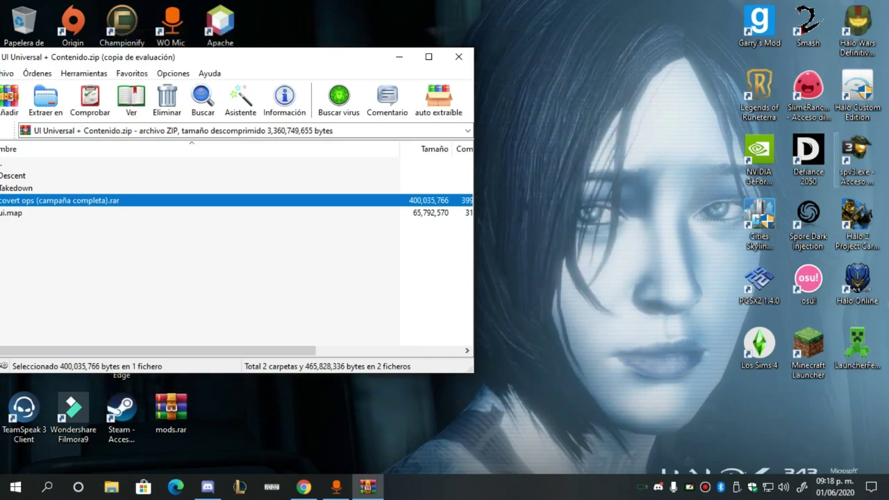
- With the Halo CE Launcher started, open the Halo Custom Edition installation folder and place its window beside the archive
click(857, 95)
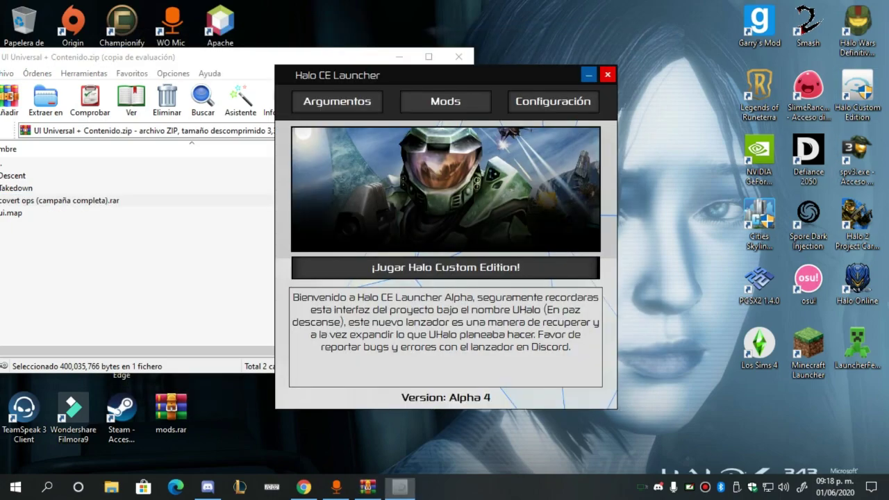
click(445, 269)
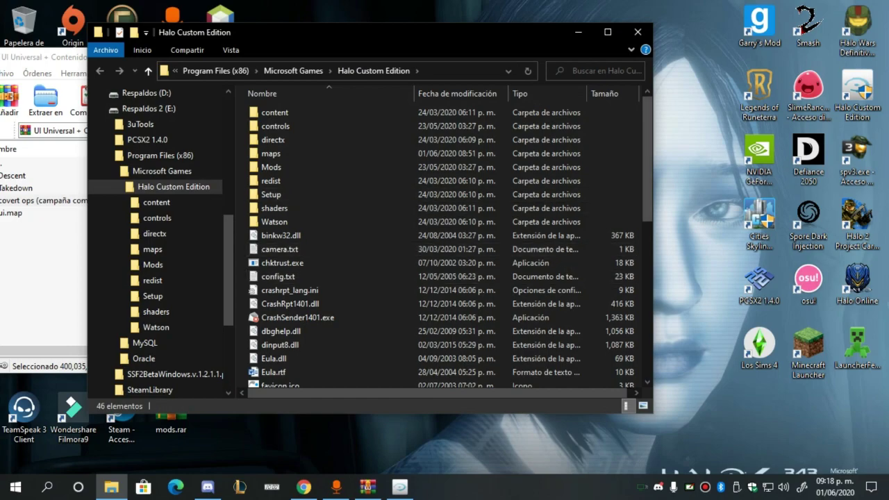
drag(407, 34, 664, 21)
drag(248, 60, 260, 55)
click(542, 20)
drag(542, 21, 618, 19)
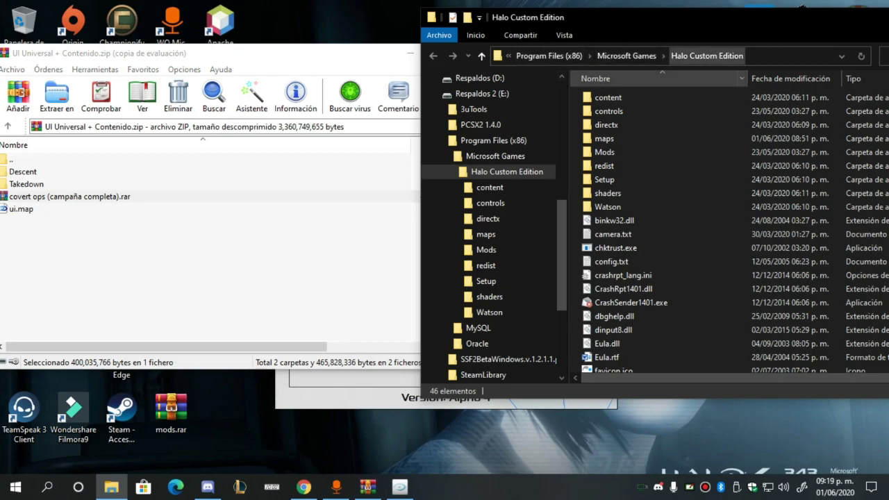
- Open the game's maps folder and select the map files in the archive's Descent folder for comparison
double_click(603, 141)
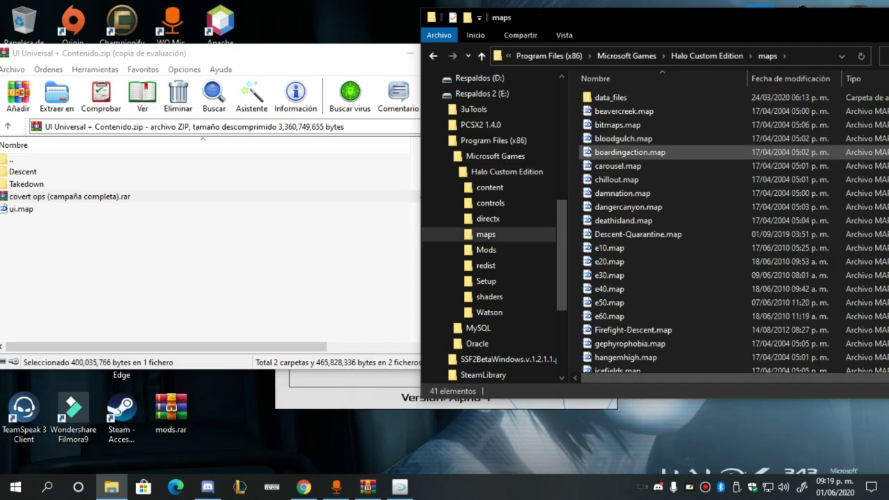
scroll(489, 164, up, 1)
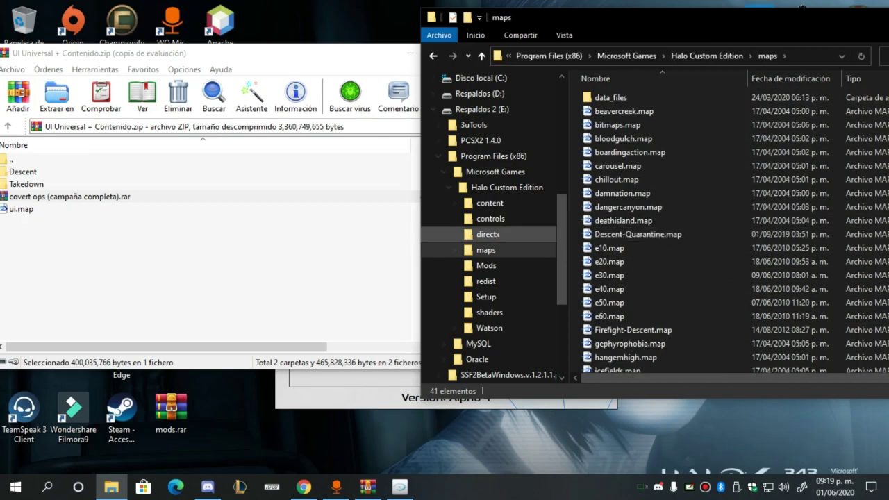
double_click(23, 172)
drag(132, 233, 211, 188)
click(27, 160)
double_click(27, 160)
- Select all contents of the archive's Takedown folder and check the data_files folder inside the game's maps folder
double_click(28, 184)
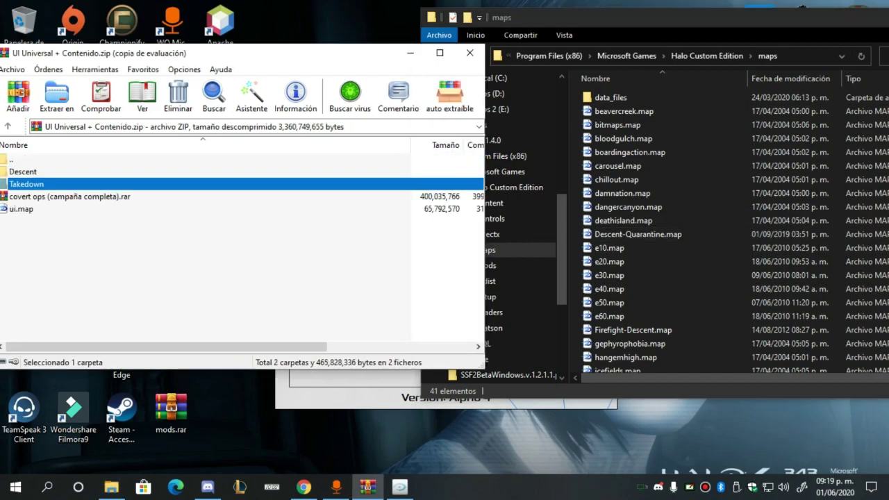
drag(160, 308, 262, 172)
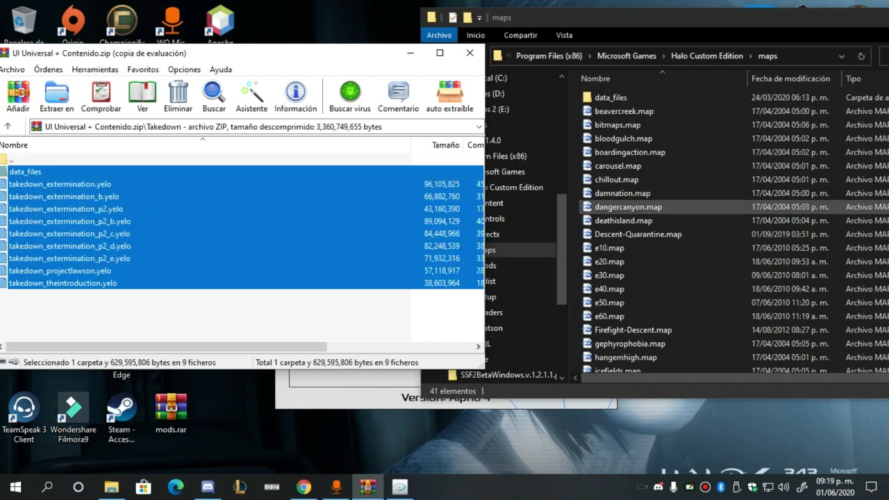
click(611, 98)
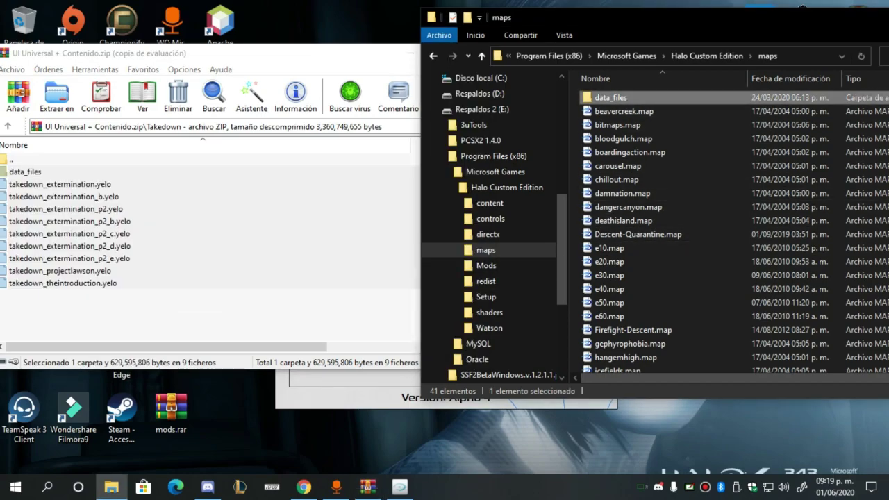
double_click(604, 97)
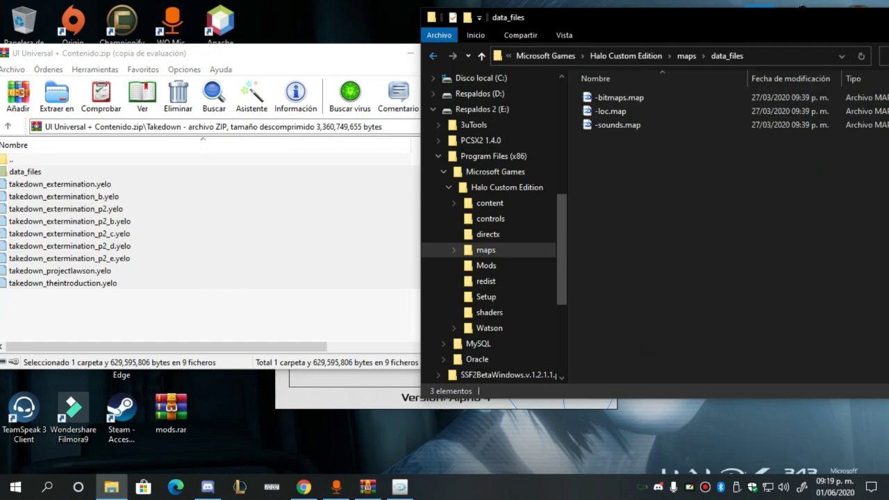
click(432, 56)
- Return the archive to its root level and find the Takedown files and ui.map in the maps folder
click(279, 53)
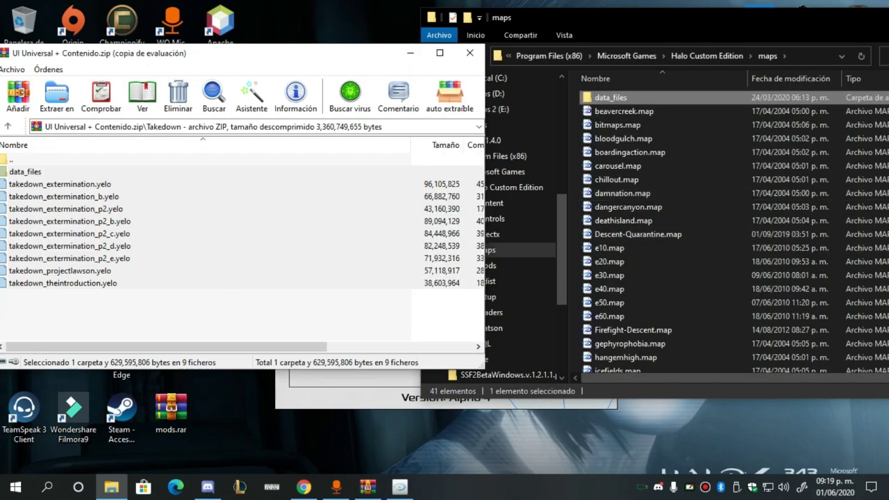
click(8, 126)
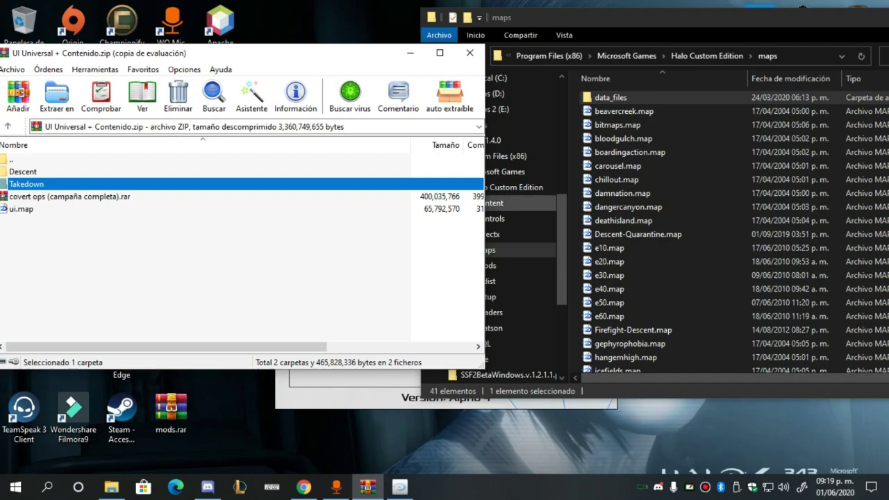
scroll(660, 236, down, 7)
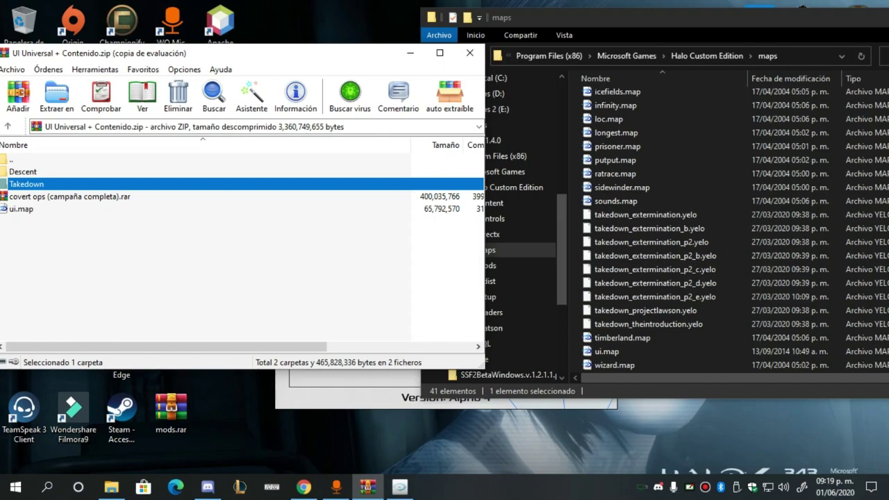
- Reopen covert ops (campaña completa).rar in a smaller window and select e10.map through e60.map
double_click(184, 197)
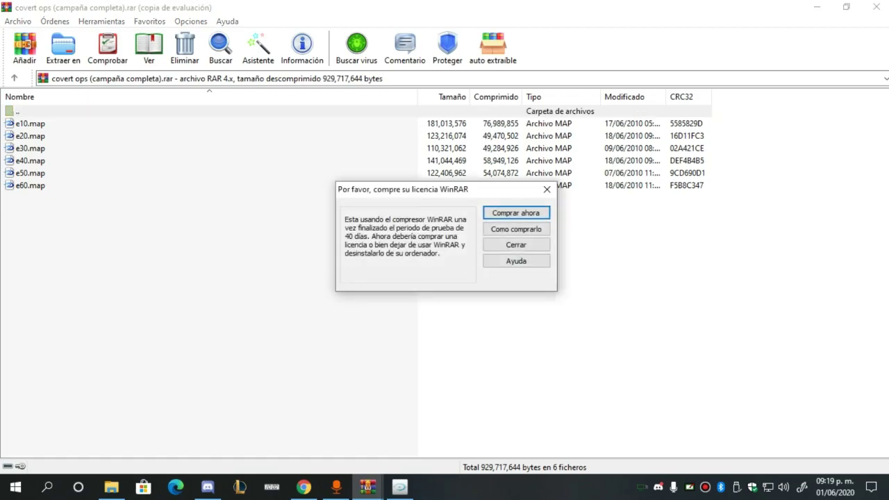
click(546, 189)
drag(486, 8, 286, 34)
drag(175, 245, 130, 139)
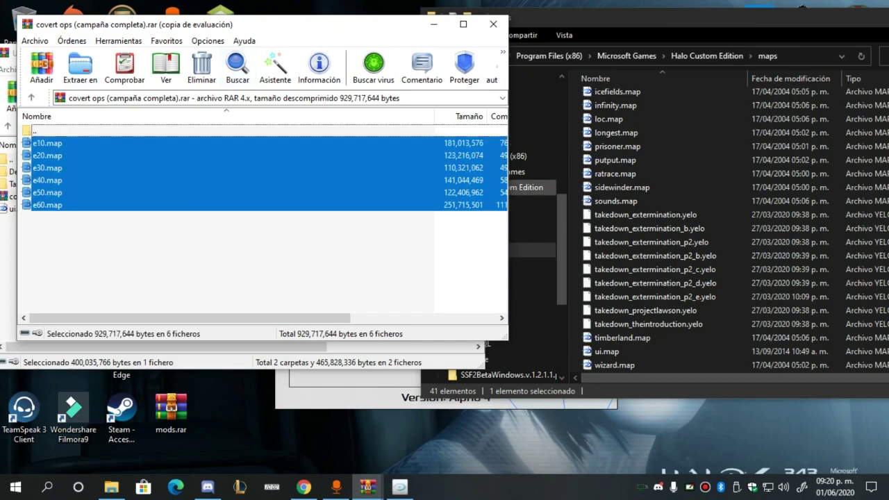
- Select e10.map through e60.map in the game's maps folder for comparison, and close that folder window
scroll(659, 243, up, 3)
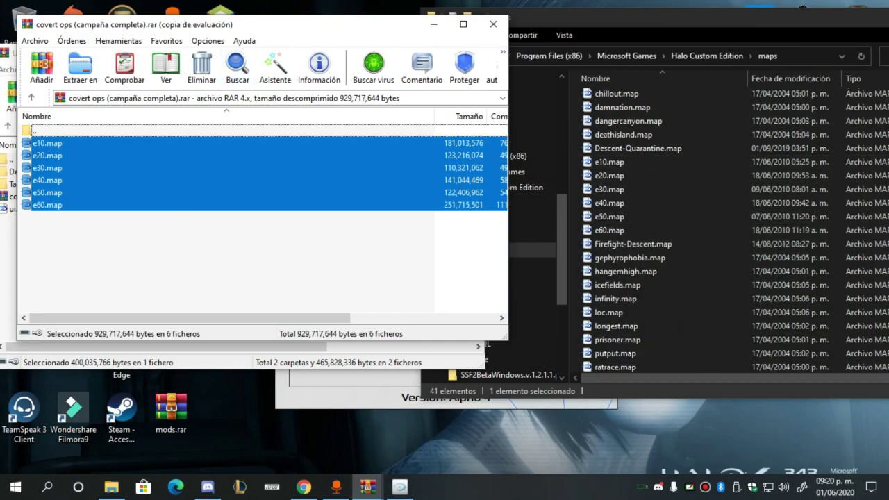
drag(715, 163, 615, 232)
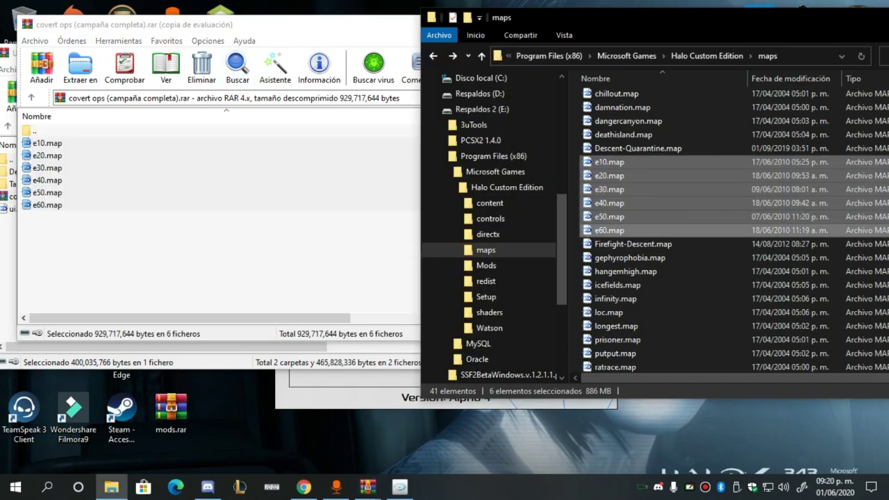
drag(598, 21, 364, 49)
click(737, 46)
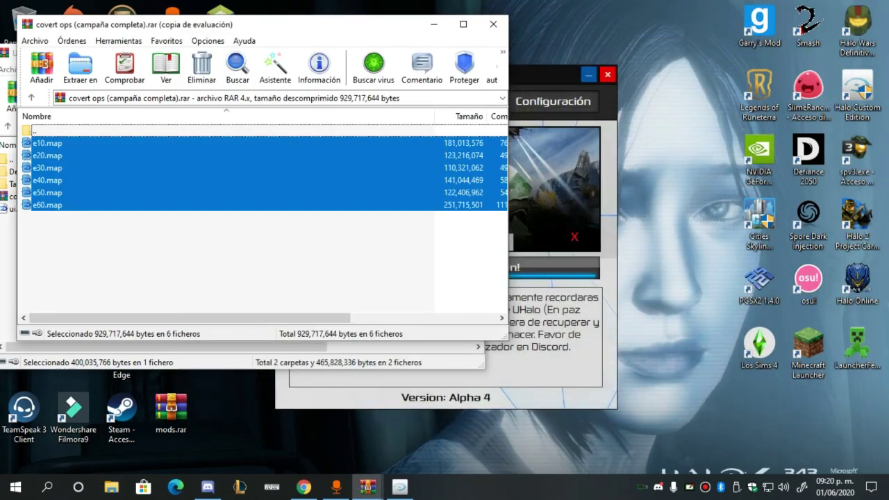
- Close covert ops (campaña completa).rar and the UI Universal + Contenido.zip archive
click(493, 24)
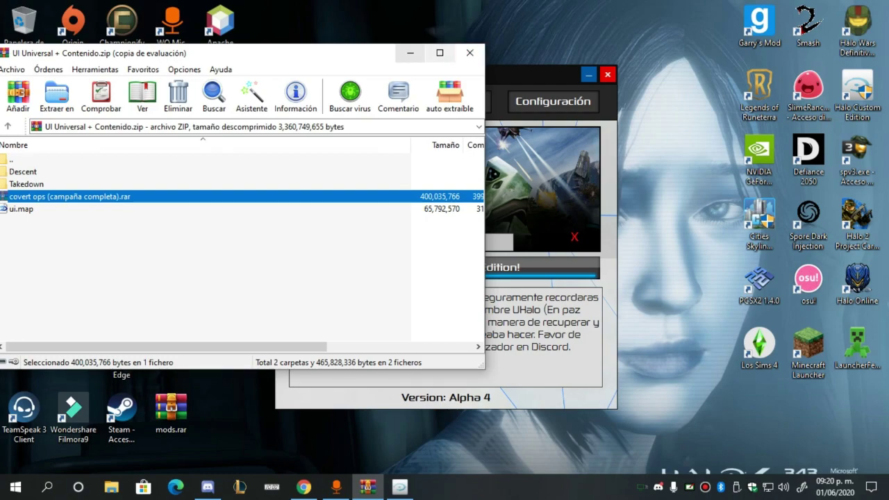
drag(382, 53, 502, 28)
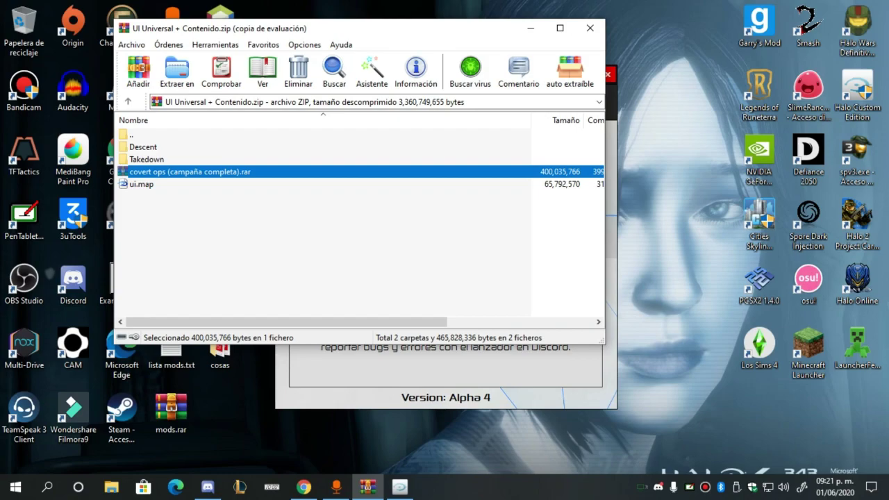
click(323, 249)
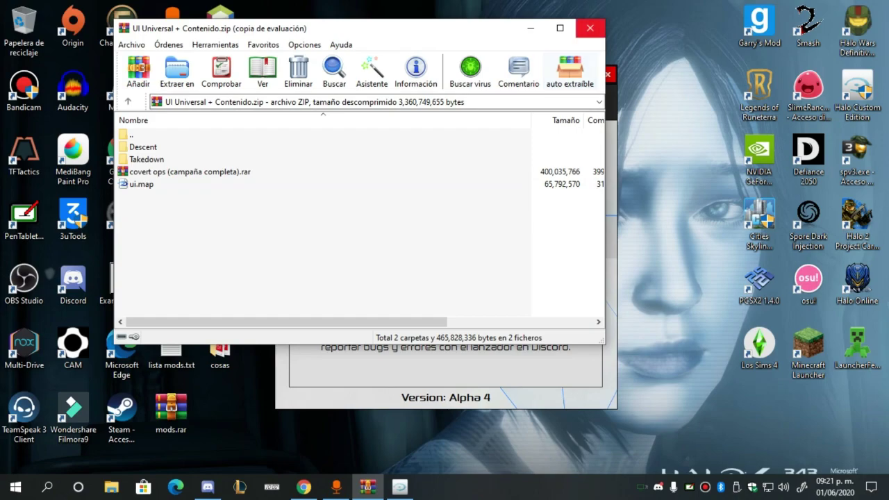
click(590, 28)
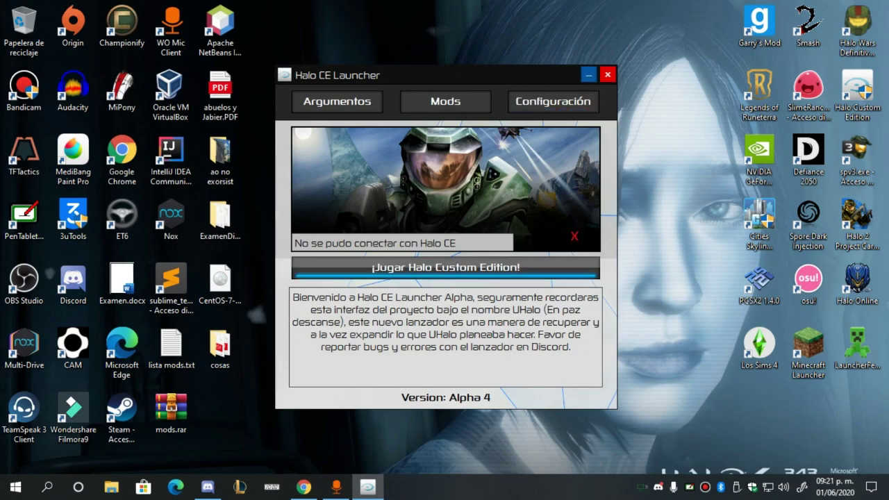
- Launch Halo Custom Edition and start a level of the Halo: Covert Ops campaign to test it
click(445, 268)
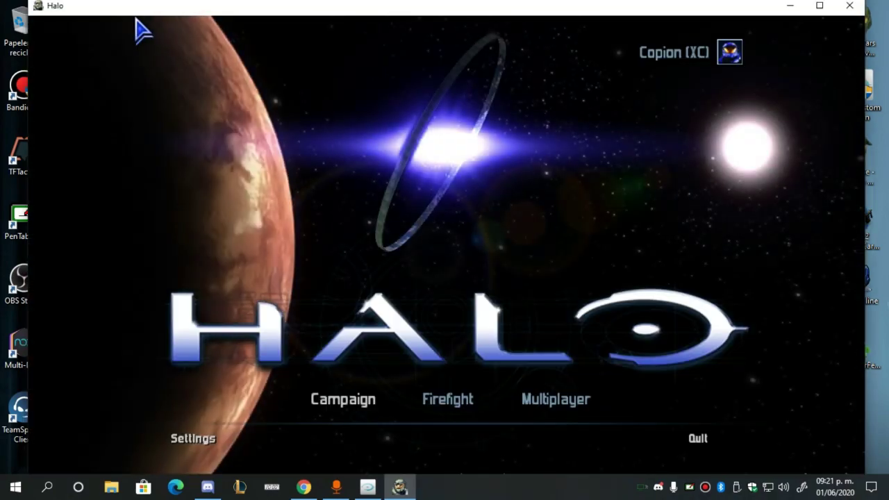
click(366, 392)
click(298, 247)
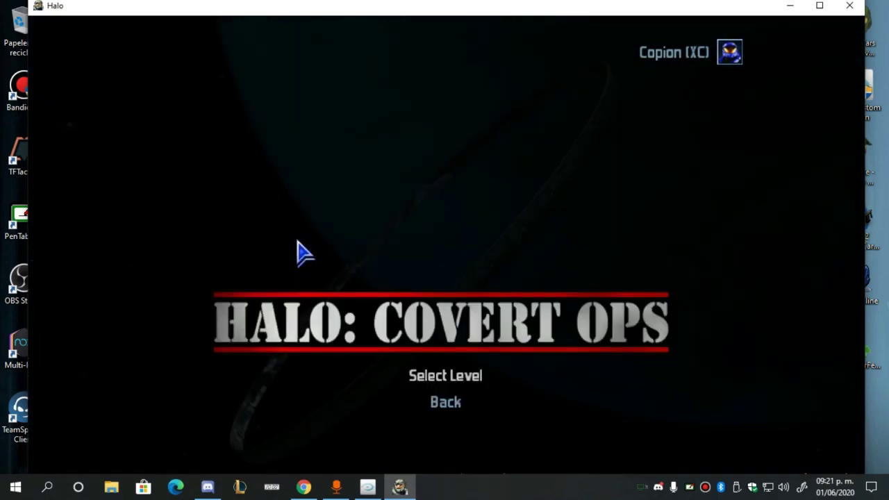
click(452, 378)
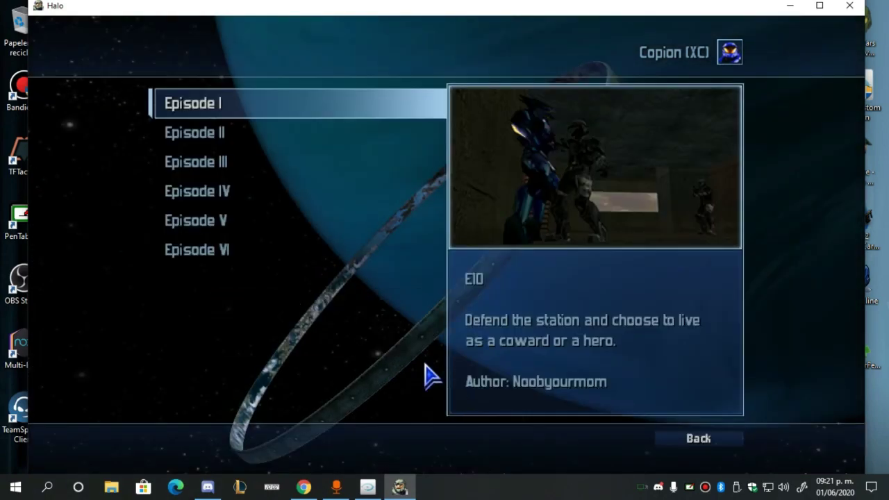
click(291, 179)
click(366, 213)
click(446, 311)
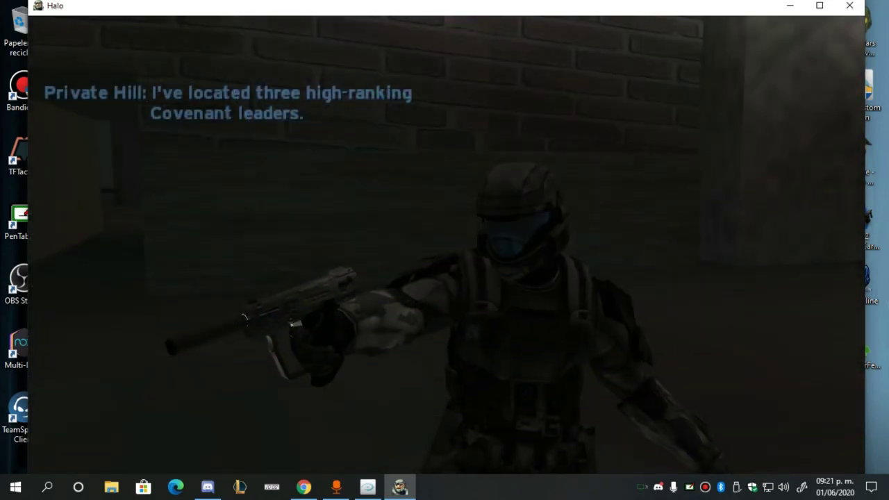
- Skip the opening cutscene, briefly try the scoped weapon in the level, and quit to the game's menu
key(Escape)
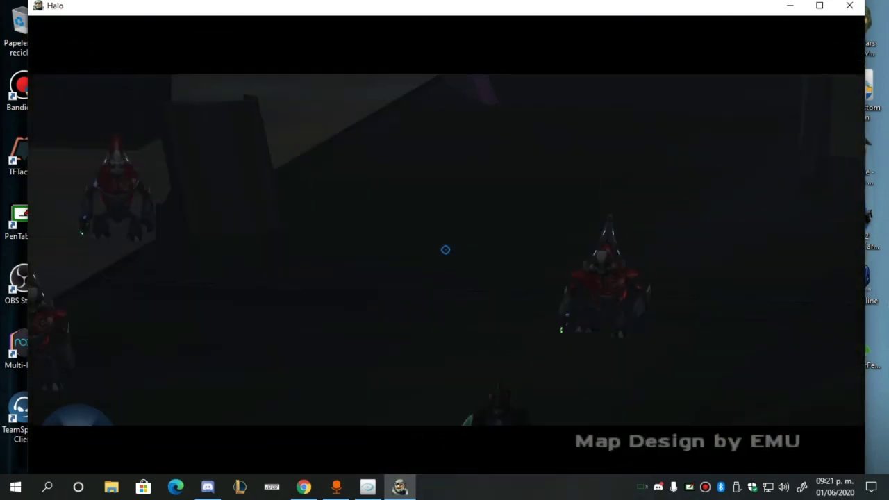
key(z)
key(z)
click(444, 250)
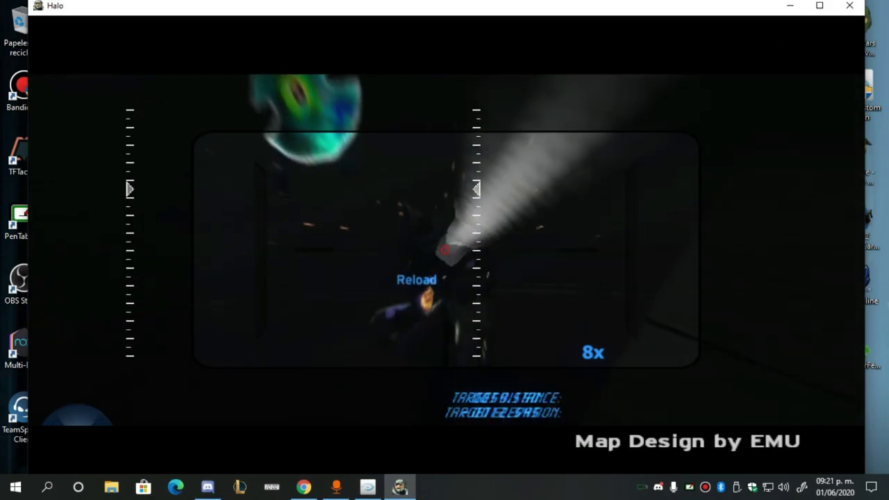
key(r)
key(Escape)
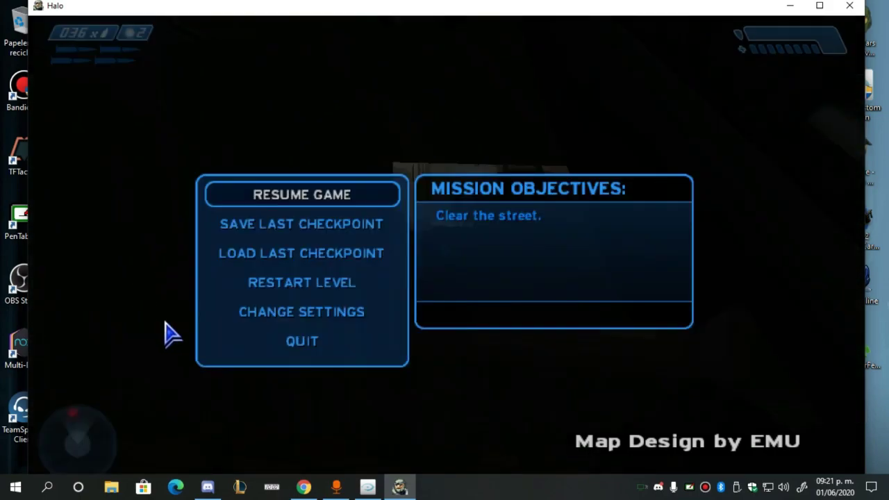
click(301, 340)
- Inspect the Takedown campaign and its level selection, and return to the campaign list
click(332, 400)
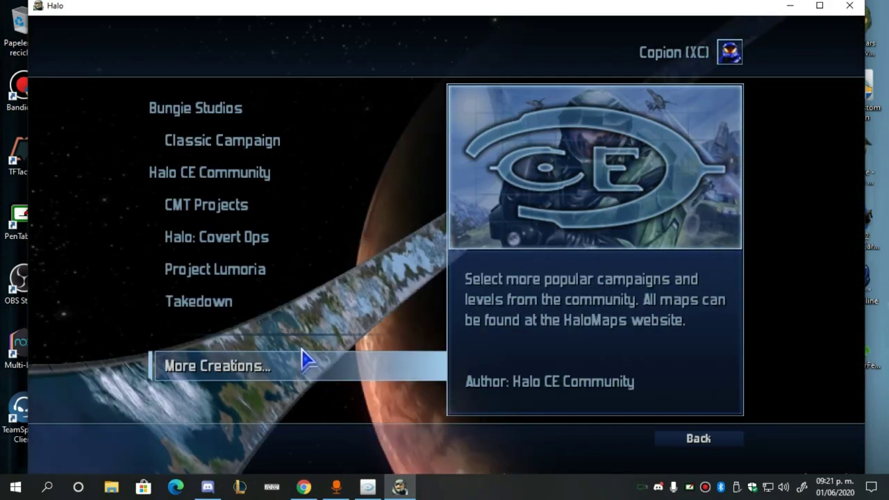
click(277, 304)
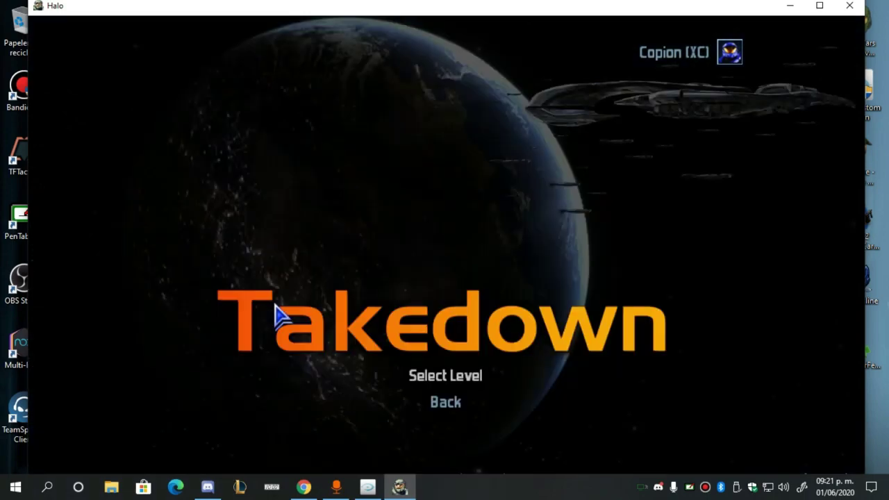
click(397, 380)
key(Escape)
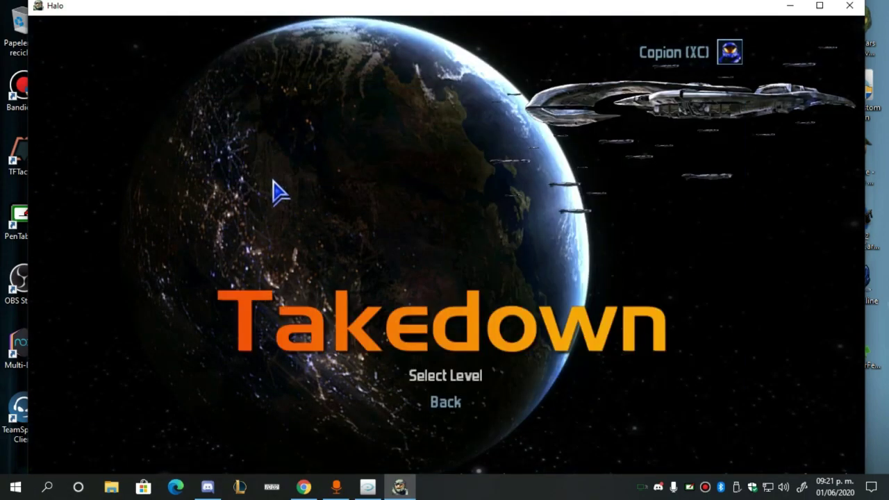
key(Escape)
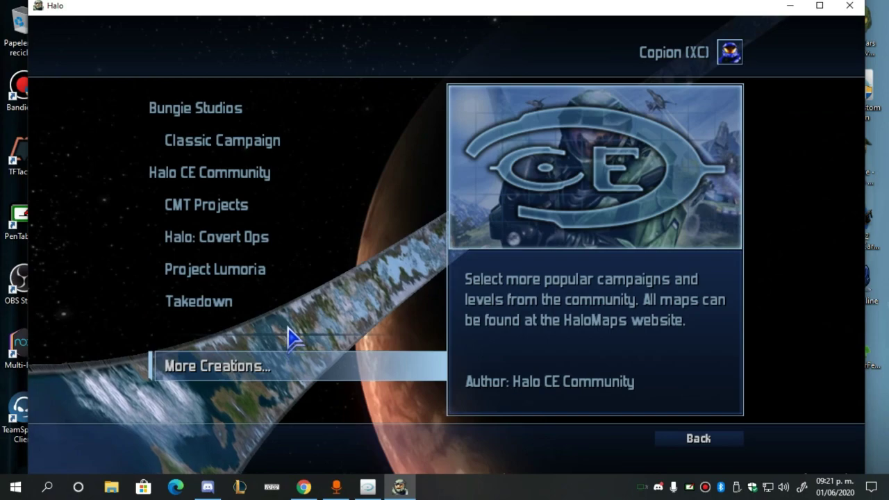
- View the Project Lumoria, CMT Projects and Classic Campaign screens, returning to the campaign list from each
click(278, 271)
key(Escape)
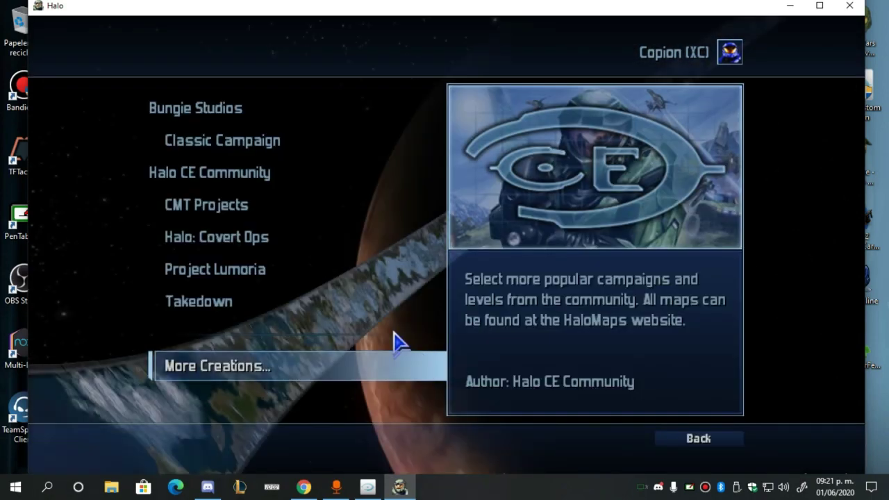
click(247, 206)
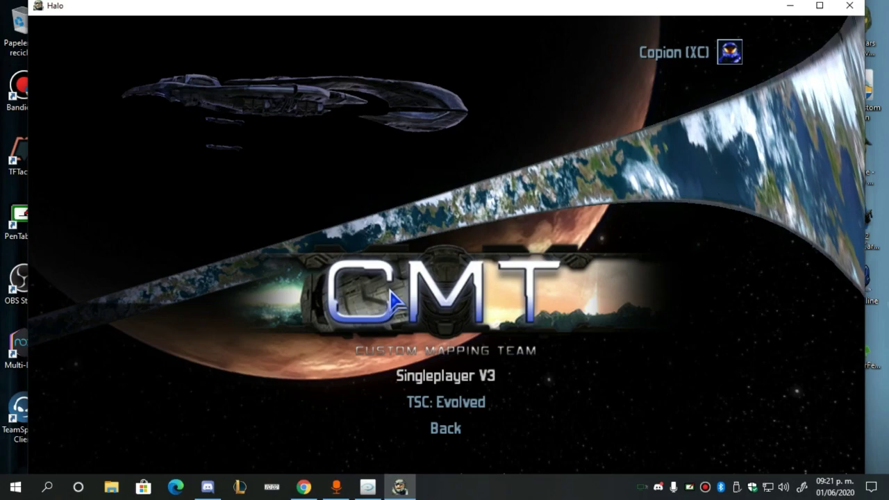
key(Escape)
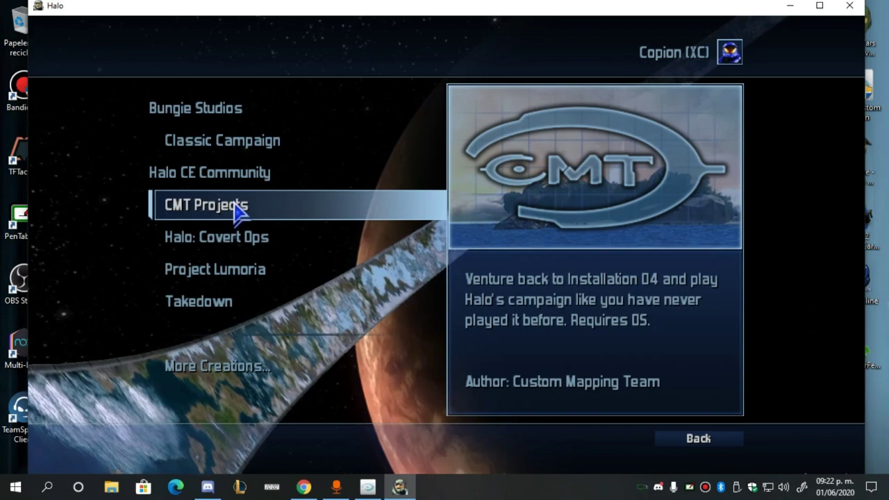
click(292, 143)
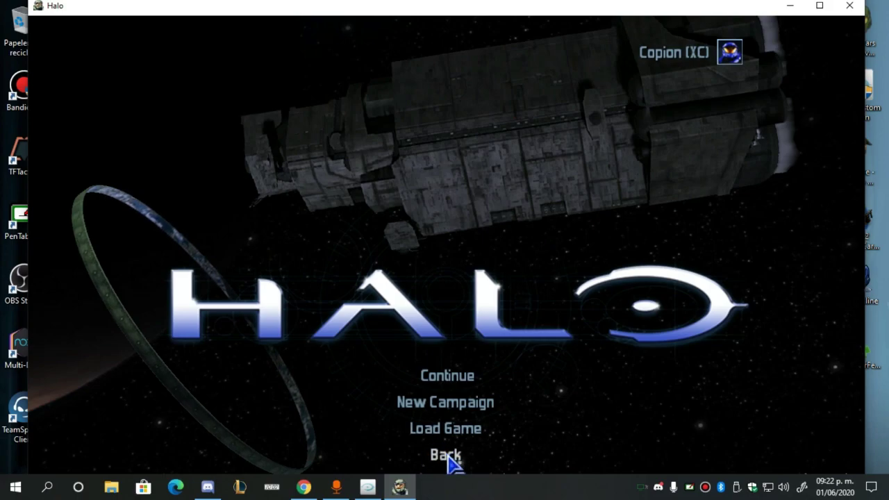
click(445, 455)
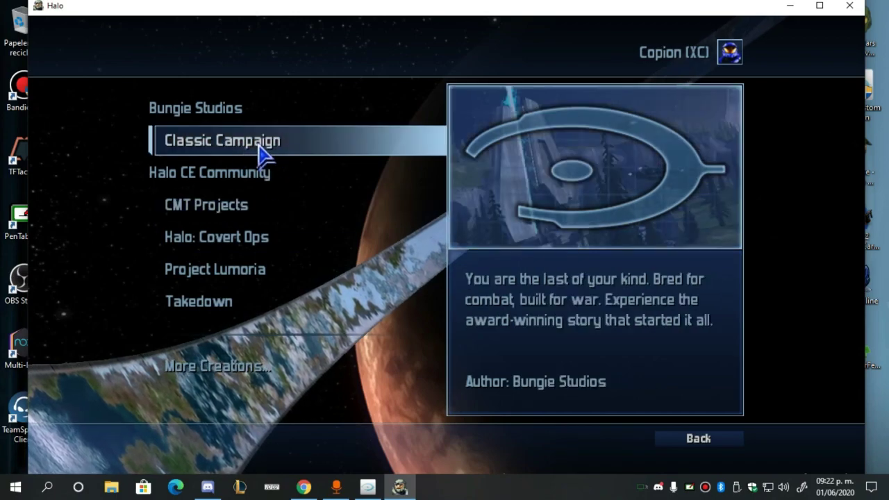
- Browse all pages of the More Creations level list and return to the game's main menu
click(290, 377)
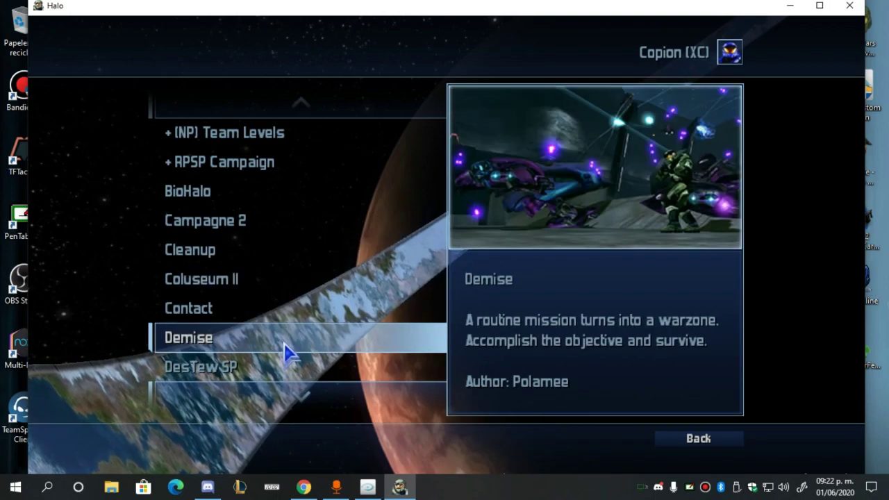
click(290, 394)
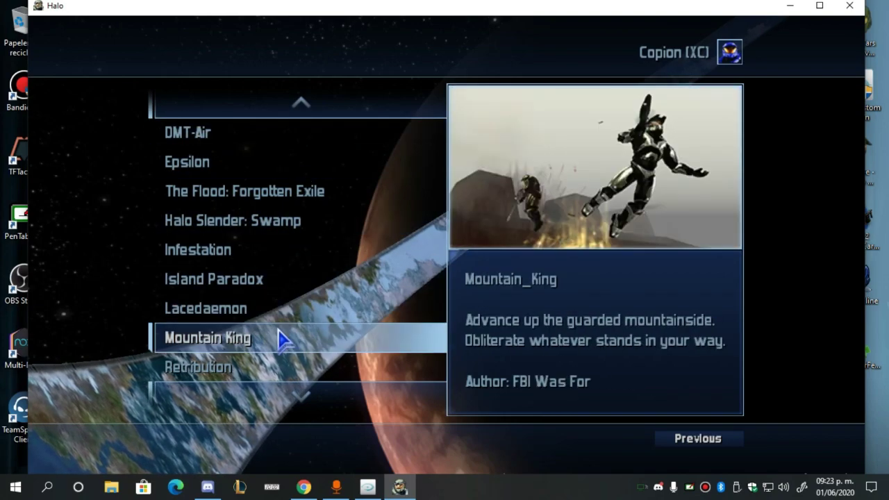
click(279, 370)
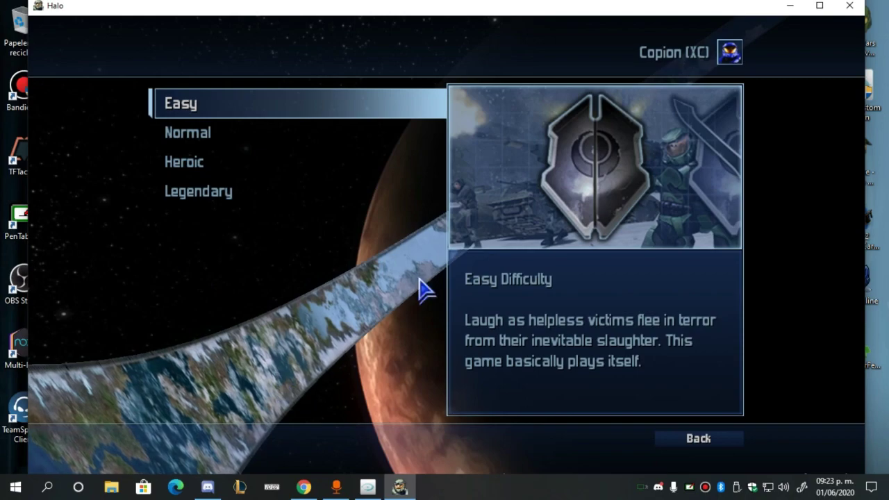
click(663, 448)
click(386, 411)
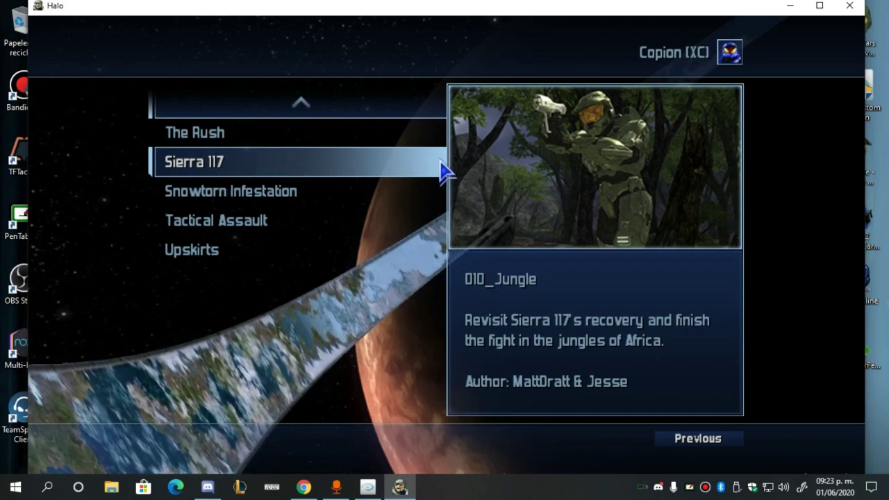
click(677, 443)
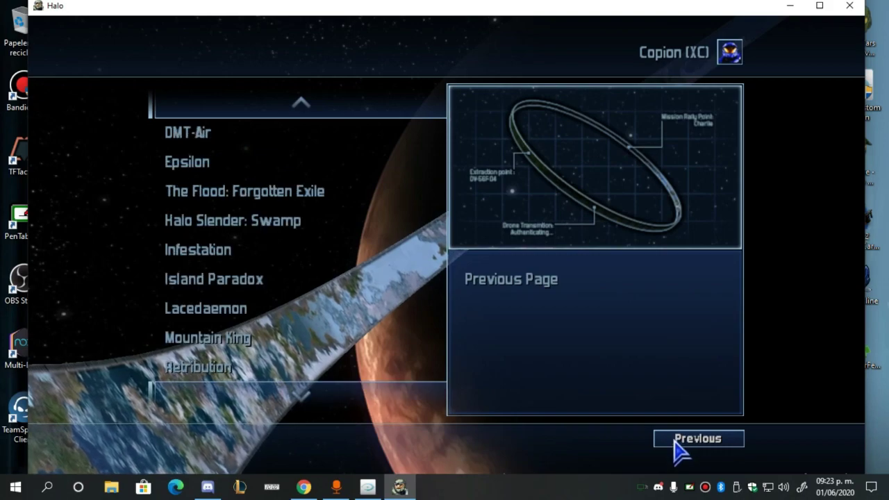
click(674, 442)
click(693, 443)
click(698, 441)
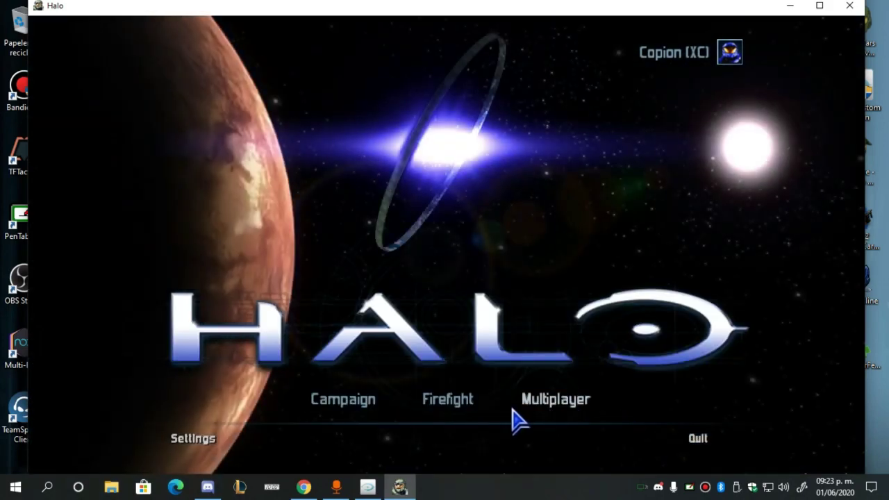
- Open the Firefight level list and enter the Descent entry to test it
click(464, 411)
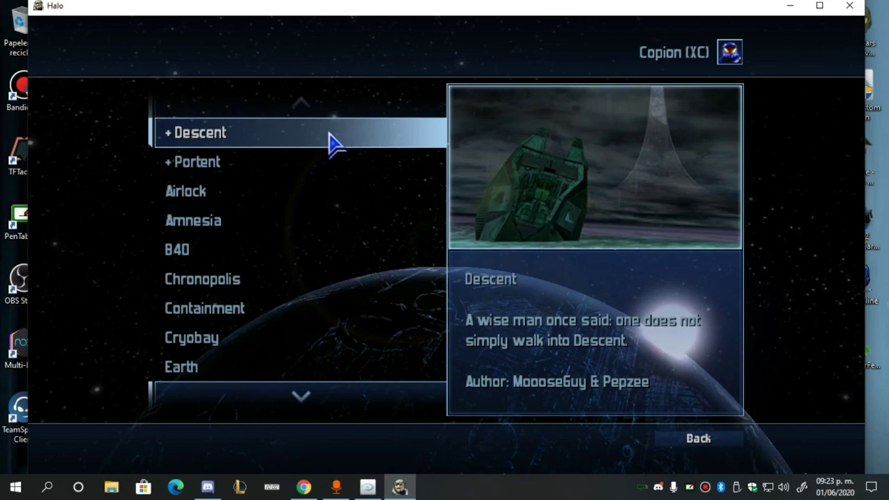
click(332, 143)
click(315, 132)
click(292, 188)
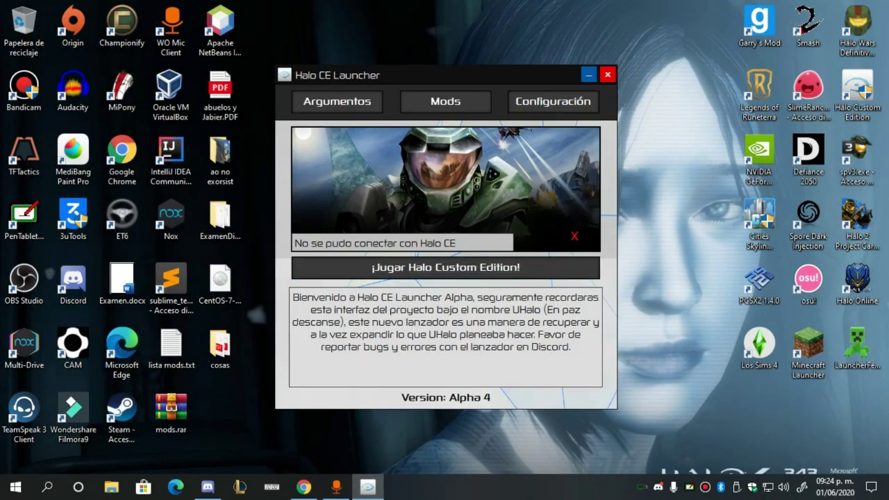
- Close Halo CE Launcher, check the MediaFire upload of UI Universal + Contenido.zip in Chrome, and minimize the browser
click(607, 74)
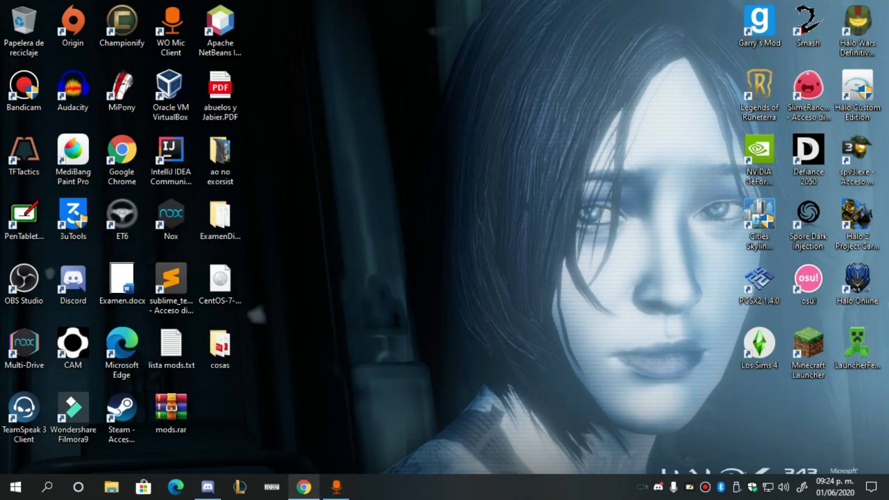
click(303, 487)
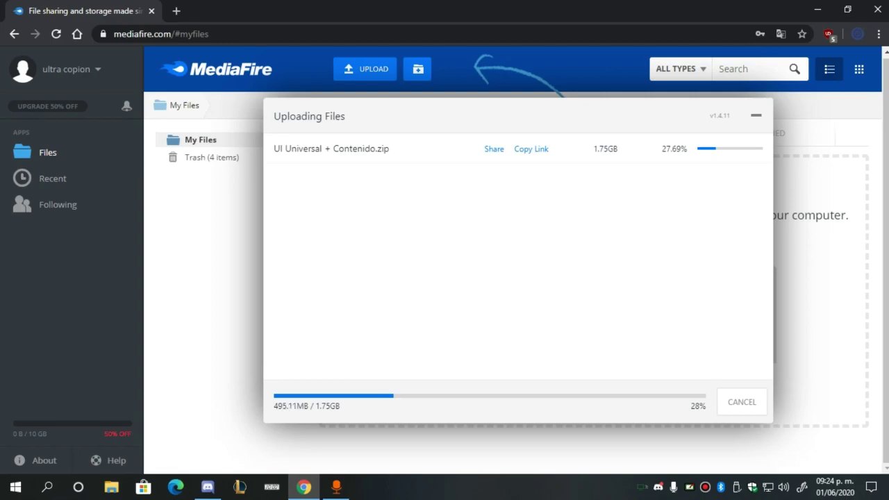
click(815, 11)
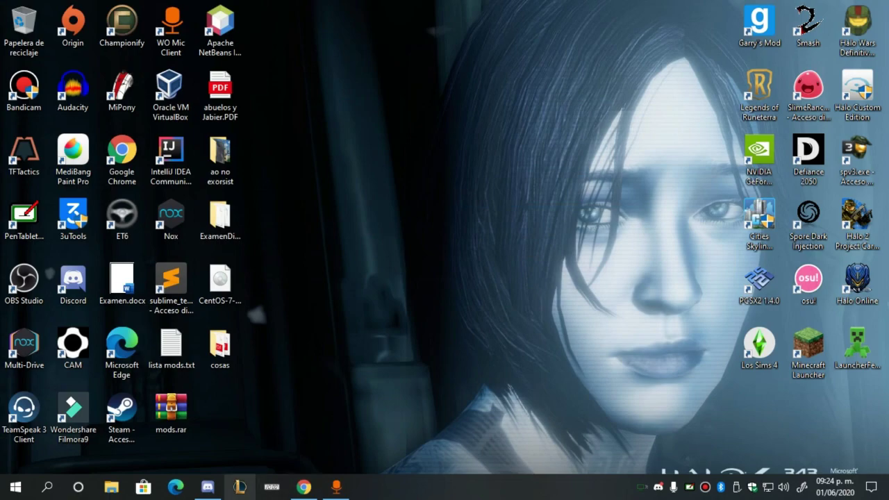
- Review UI Universal + Contenido.zip from the RIT SV (G:) drive, close it, and recheck its MediaFire upload in Chrome
click(111, 487)
scroll(256, 362, down, 3)
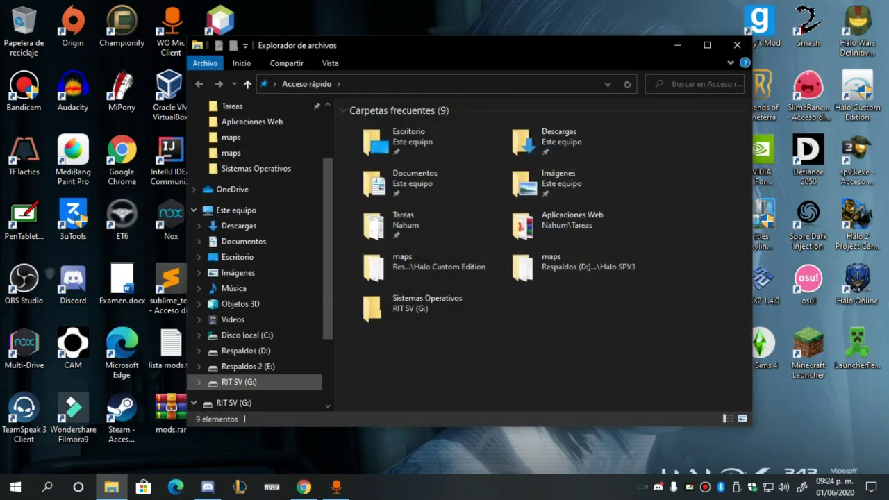
click(236, 382)
click(388, 153)
double_click(409, 125)
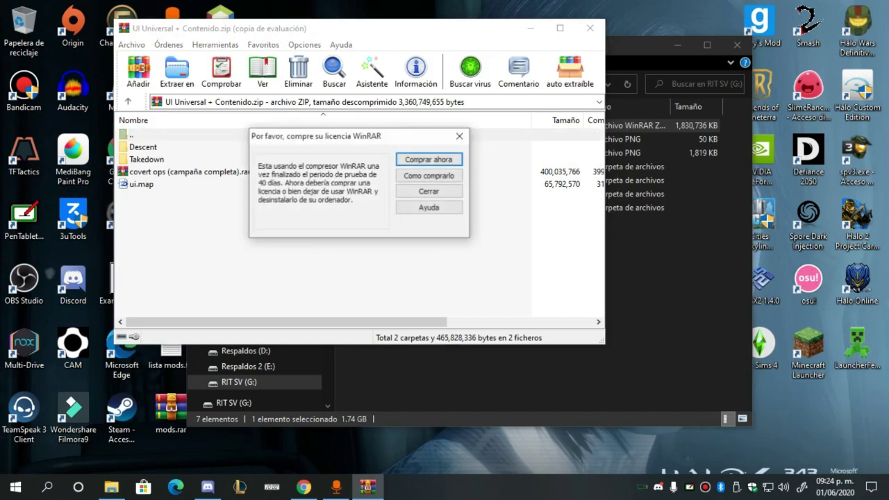
key(Escape)
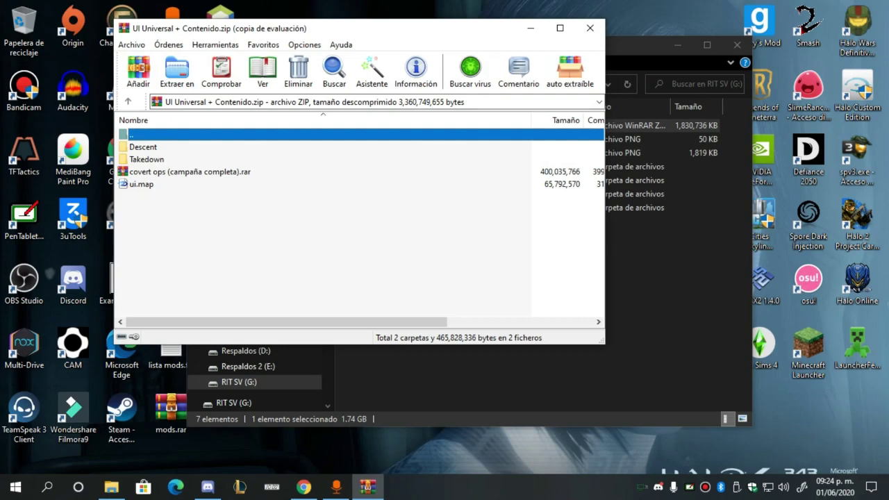
click(589, 27)
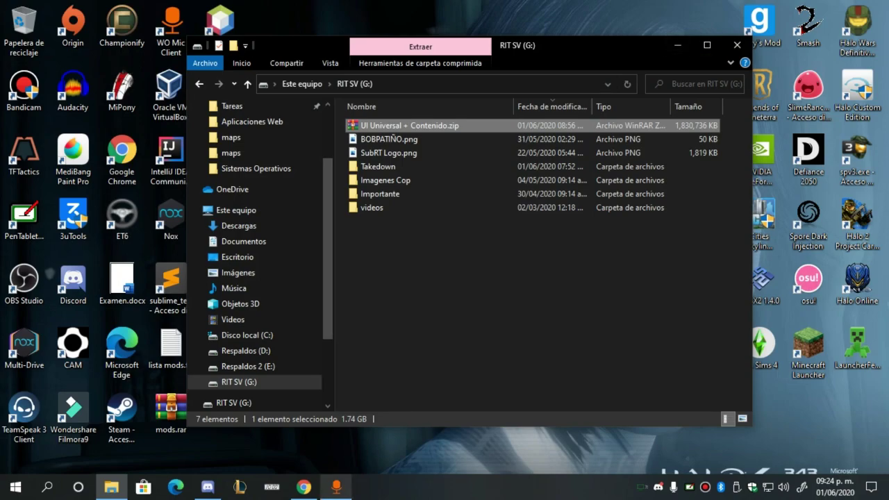
click(303, 486)
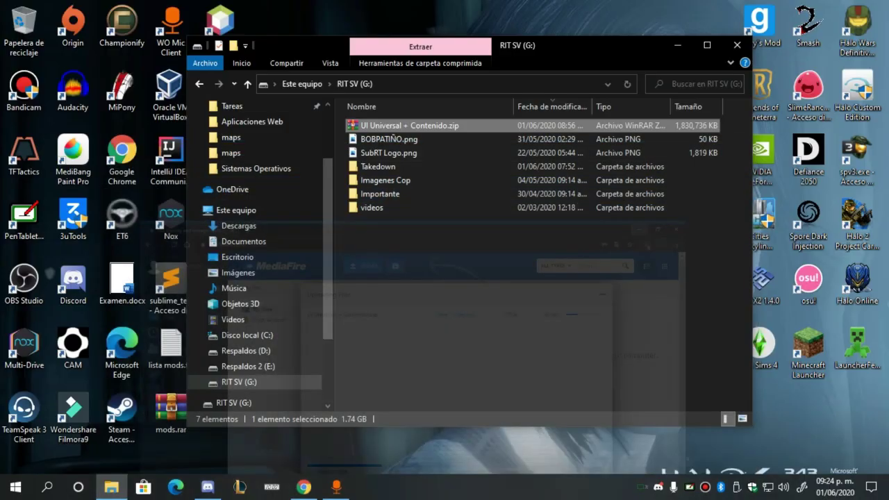
click(817, 10)
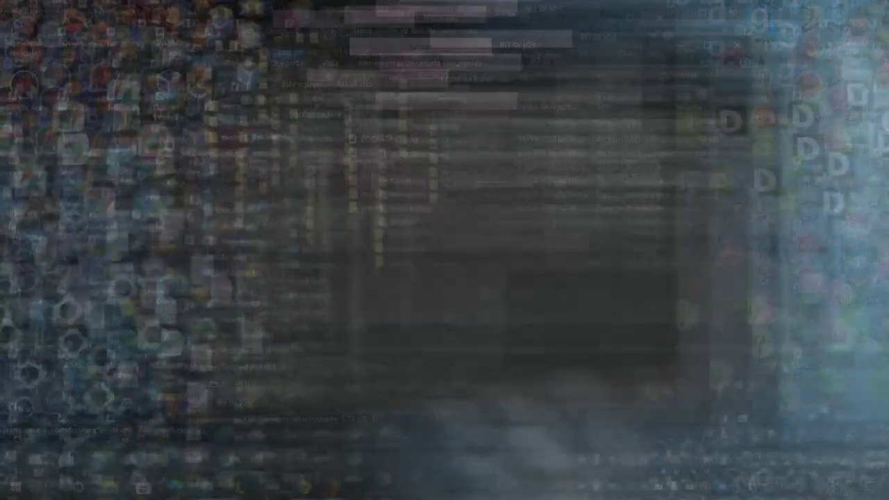